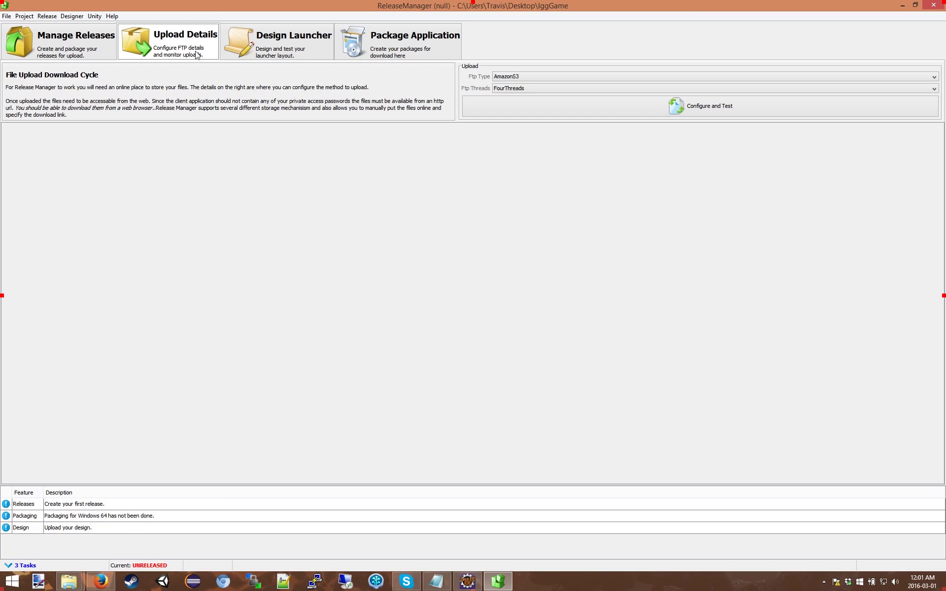
# Choose AmazonS3 as the FTP type and advance its configuration wizard to the AWS credentials page.
pyautogui.click(511, 79)
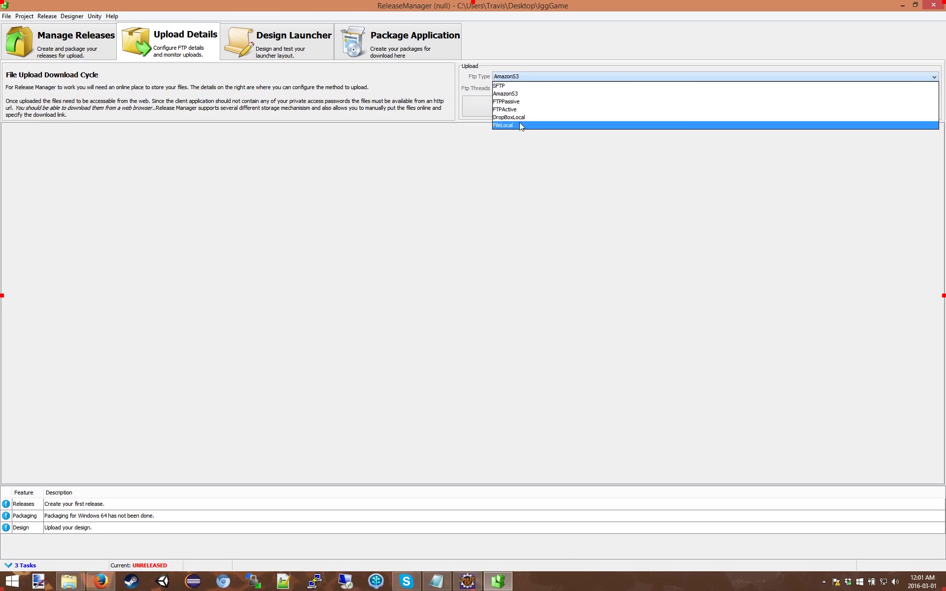
pyautogui.click(509, 96)
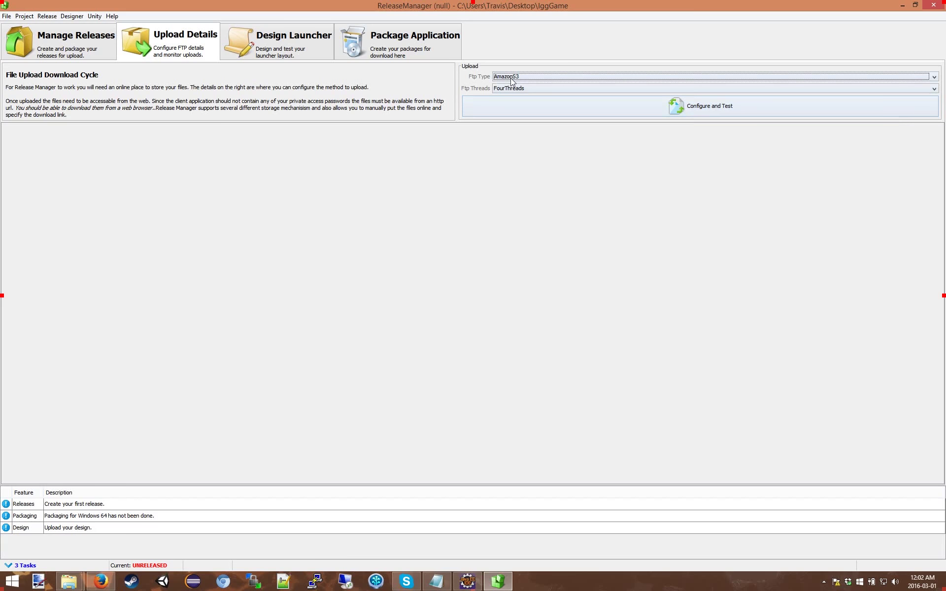
pyautogui.click(729, 108)
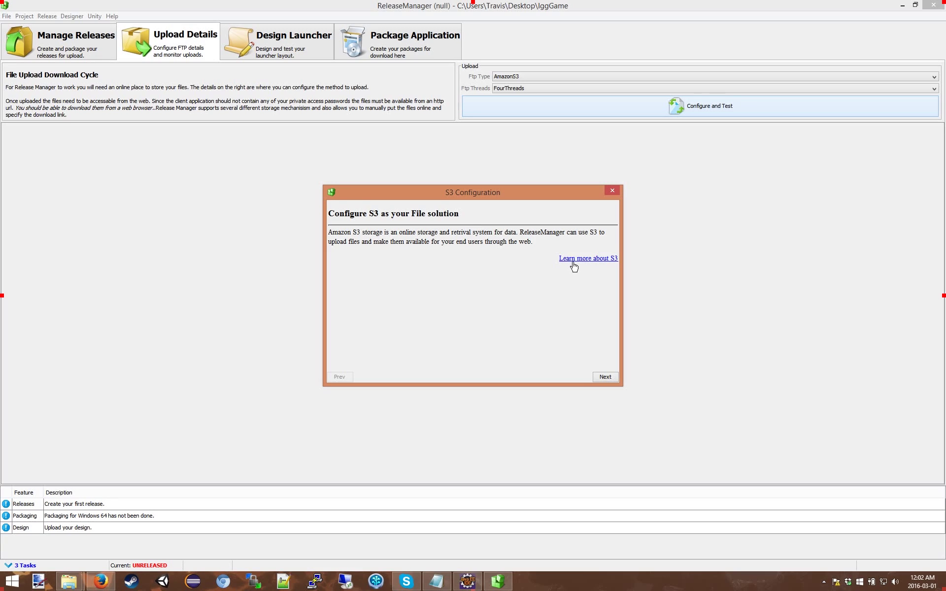
pyautogui.click(605, 378)
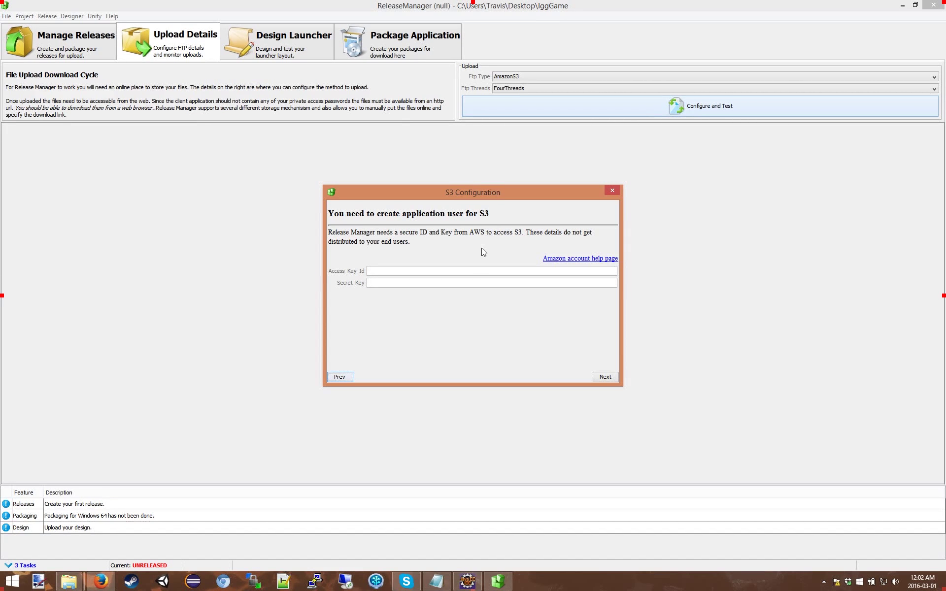
# Switch to Firefox and delete the existing access key of the ReleaseManager user in the IAM console.
pyautogui.click(106, 587)
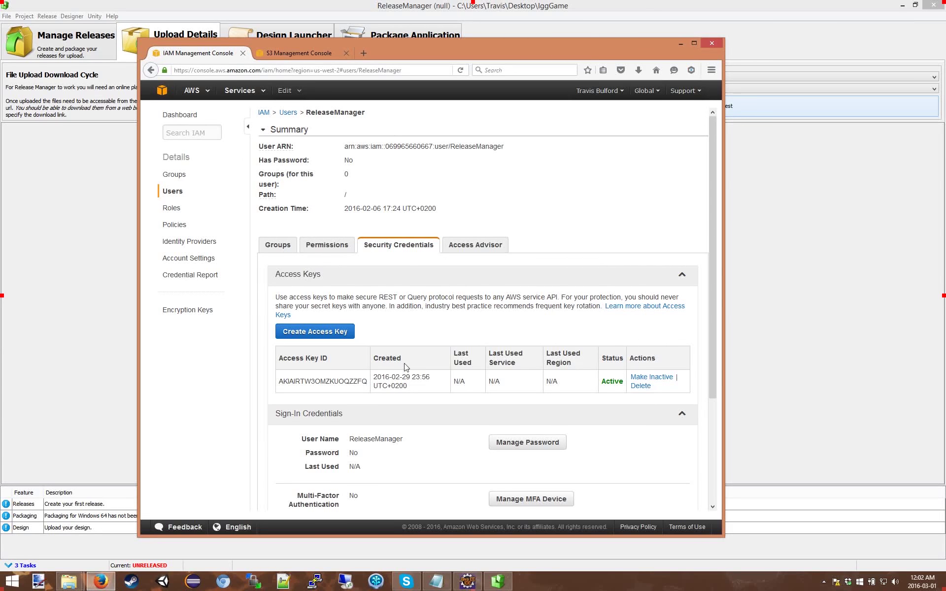
pyautogui.scroll(-1, 566, 374)
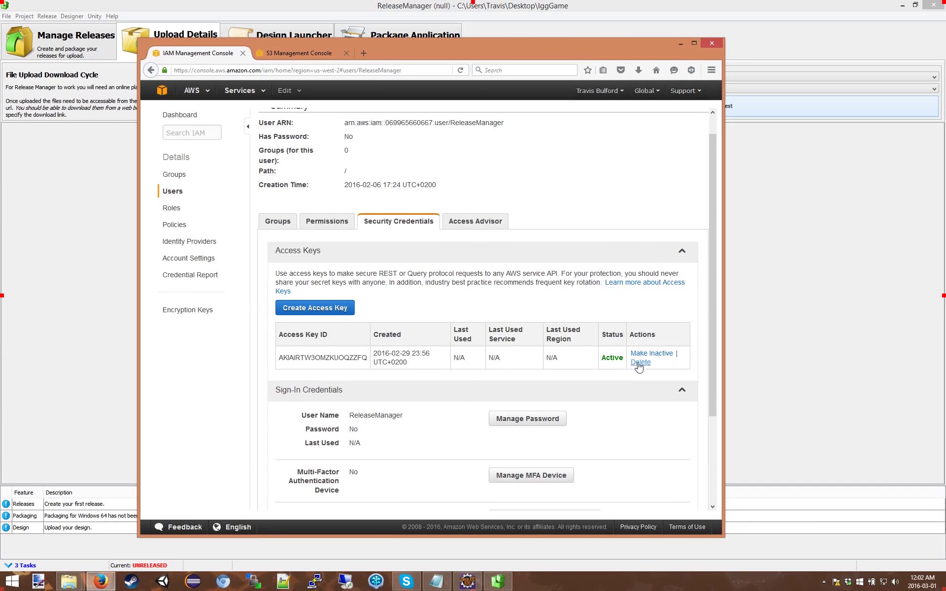
pyautogui.click(639, 363)
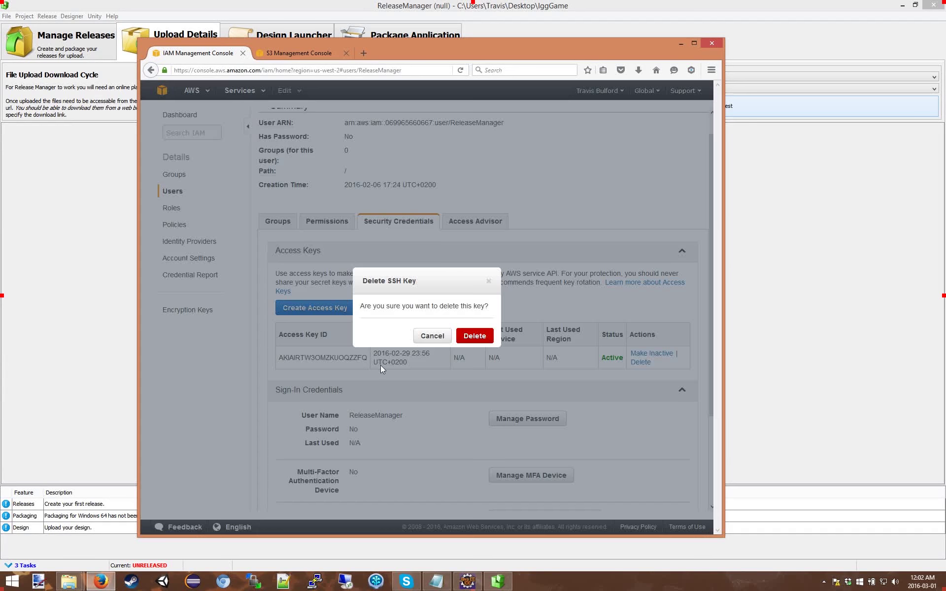
pyautogui.click(468, 336)
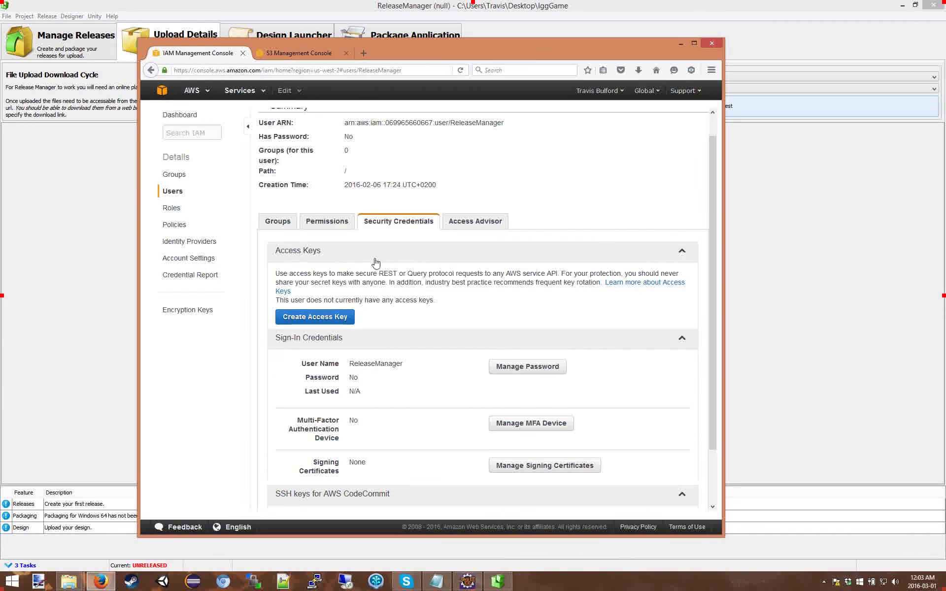
# Create a new access key for the ReleaseManager user and show its security credentials.
pyautogui.scroll(-3, 404, 296)
pyautogui.scroll(3, 441, 338)
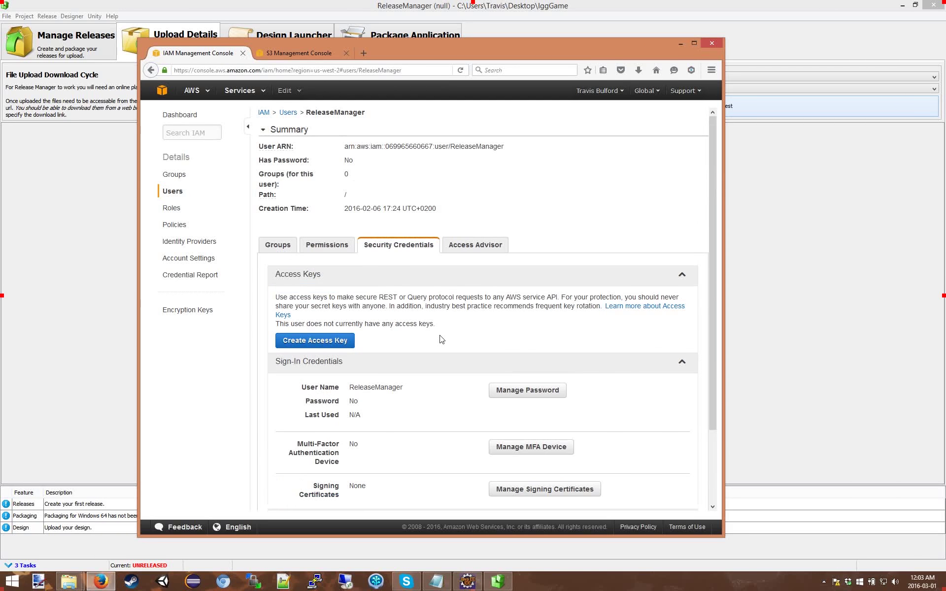
pyautogui.scroll(-3, 419, 324)
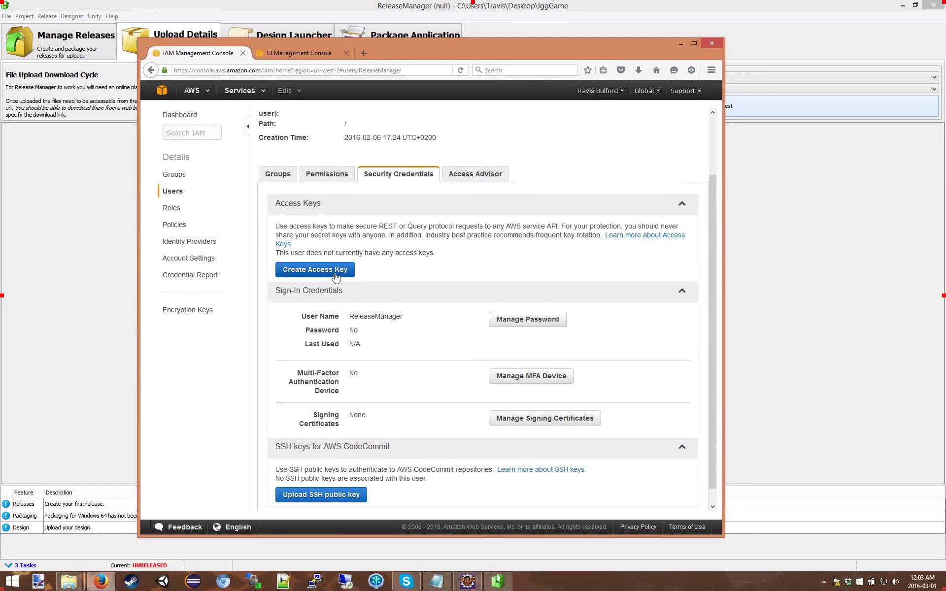
pyautogui.click(335, 271)
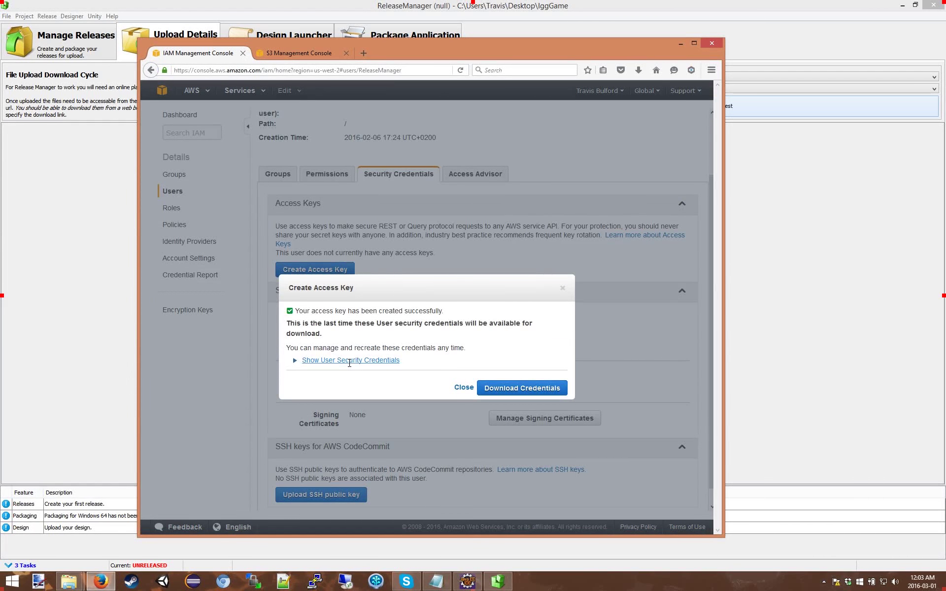
pyautogui.click(386, 360)
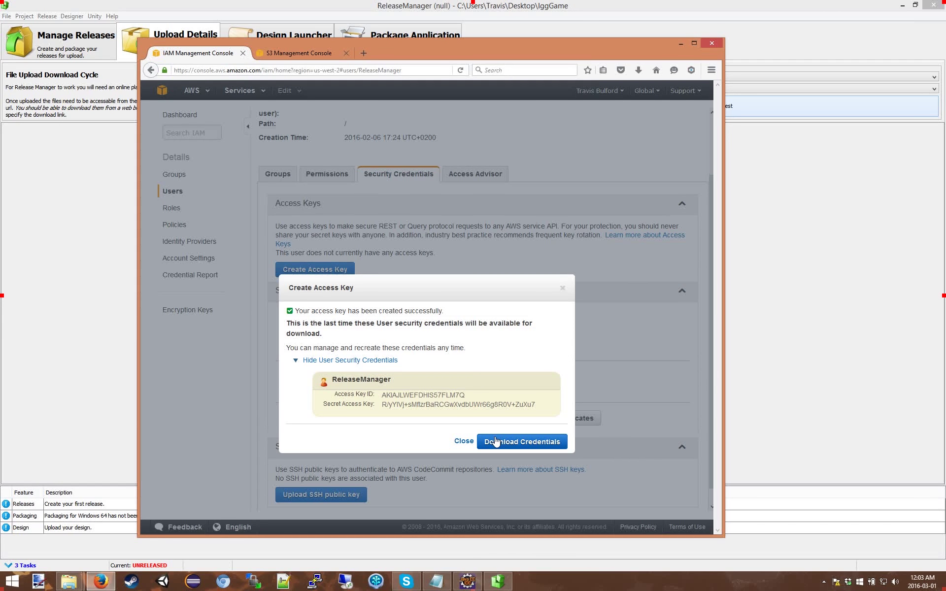
# Copy the new access key ID and paste it into the Access Key Id field of the S3 configuration in ReleaseManager.
pyautogui.doubleClick(434, 396)
pyautogui.hotkey('ctrl', 'c')
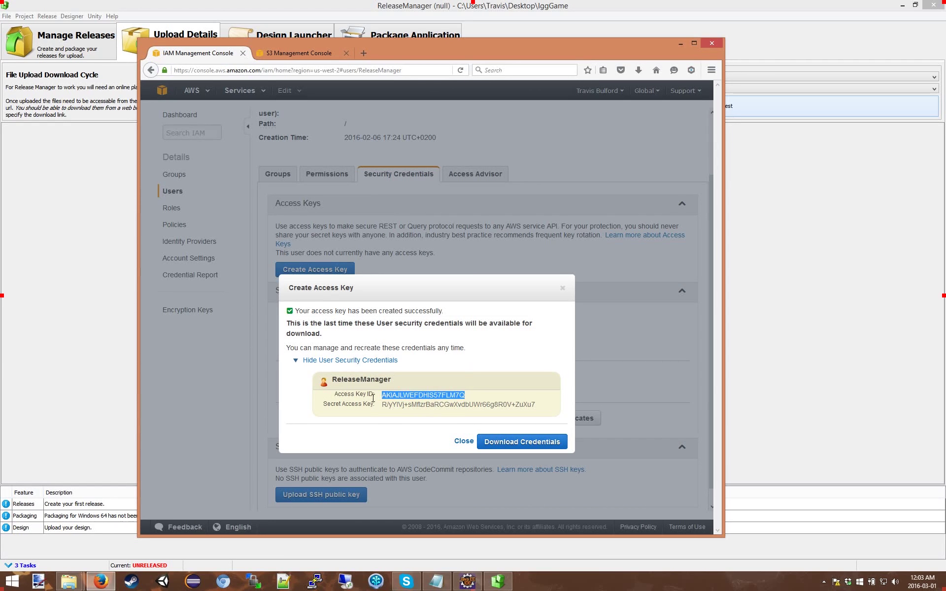
pyautogui.click(736, 248)
pyautogui.click(415, 271)
pyautogui.hotkey('ctrl', 'v')
# Copy the full secret access key from IAM, paste it into the Secret Key field and continue to the bucket page.
pyautogui.doubleClick(396, 405)
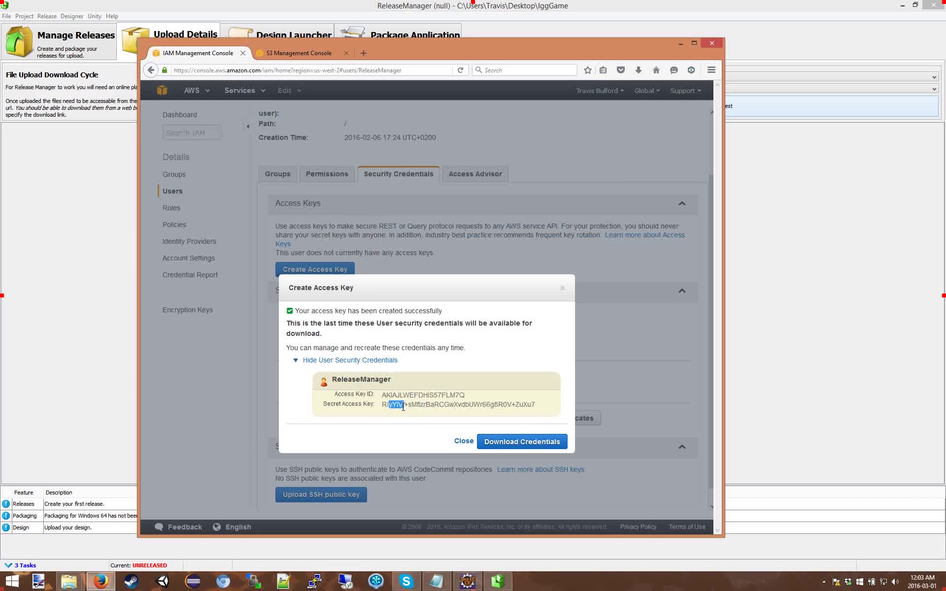
pyautogui.moveTo(540, 405)
pyautogui.mouseDown()
pyautogui.moveTo(383, 405)
pyautogui.moveTo(542, 406)
pyautogui.mouseUp()
pyautogui.click(536, 405)
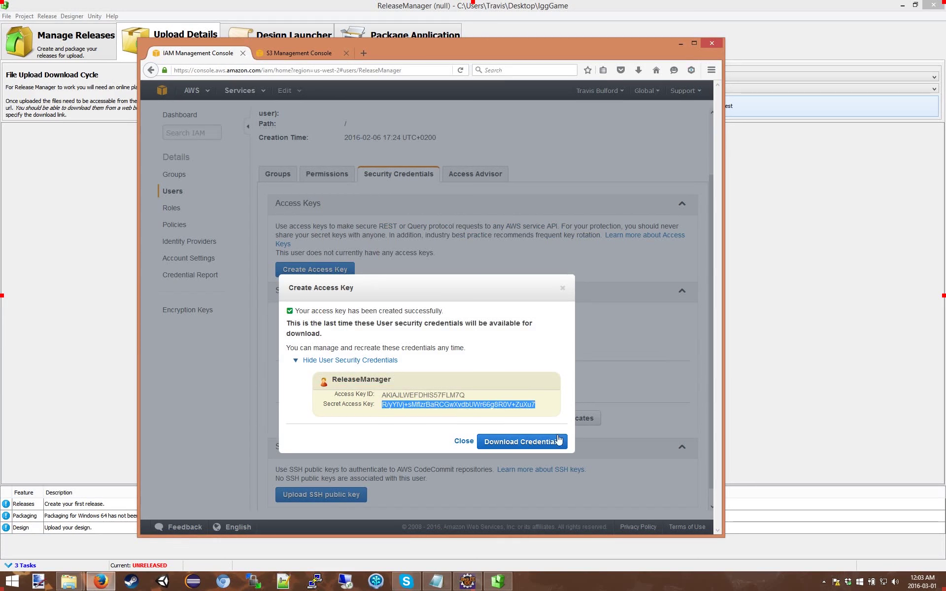
pyautogui.click(786, 147)
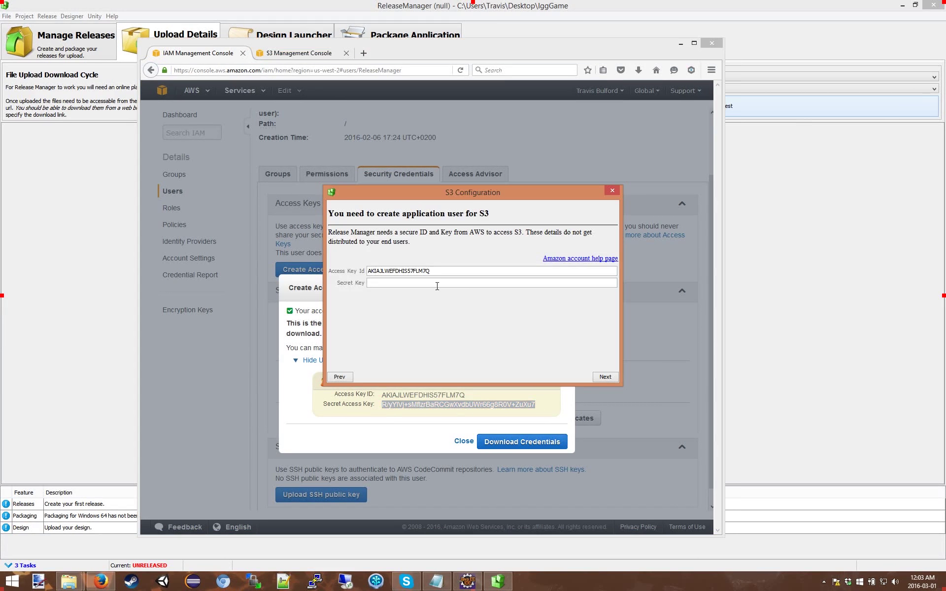
pyautogui.hotkey('ctrl', 'v')
pyautogui.click(604, 377)
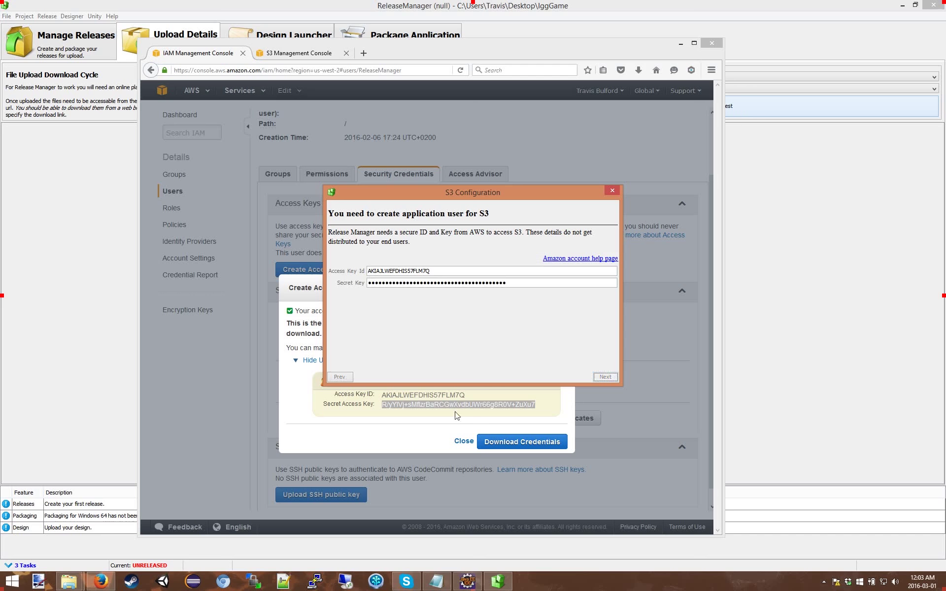
# Minimize the browser and check which buckets the S3 configuration offers.
pyautogui.click(680, 43)
pyautogui.click(394, 286)
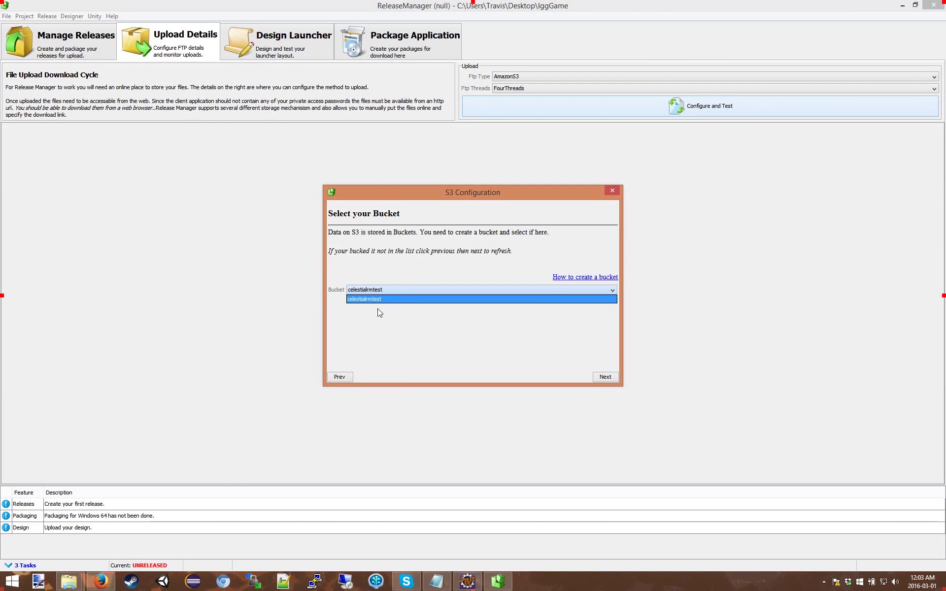
pyautogui.click(381, 291)
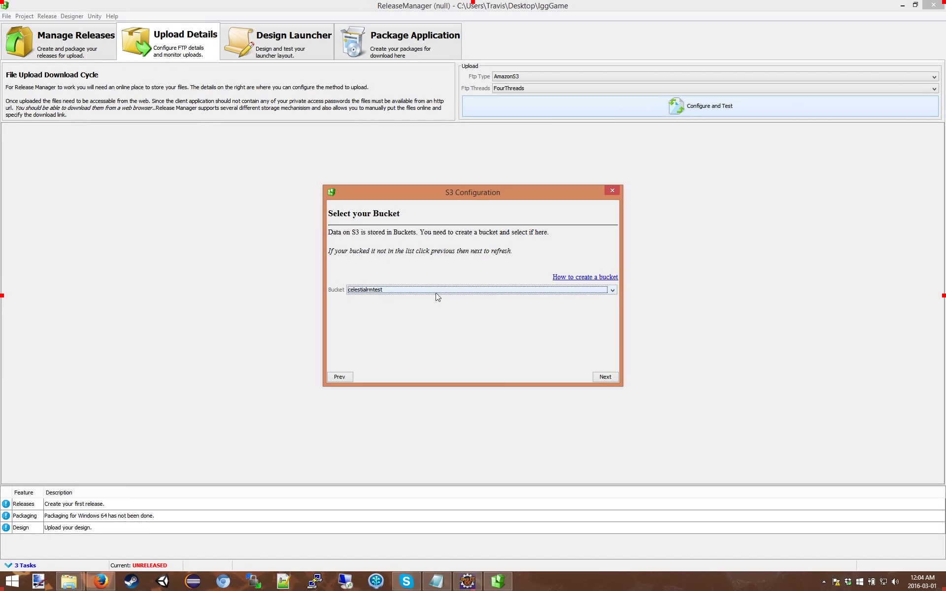
# Switch to Firefox, close the new access key dialog without downloading the credentials, and show the S3 Management Console.
pyautogui.click(101, 581)
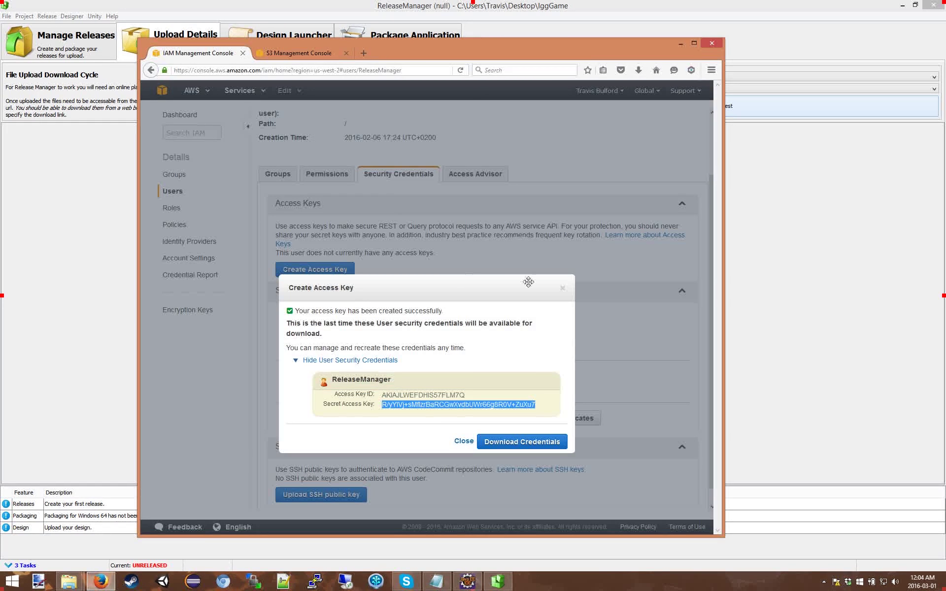
pyautogui.click(563, 288)
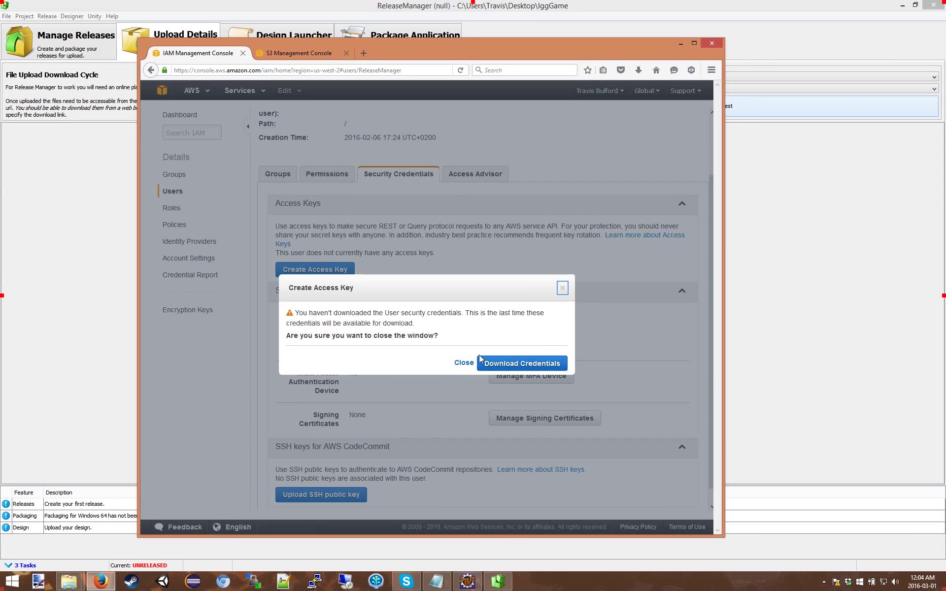
pyautogui.click(463, 363)
pyautogui.click(302, 53)
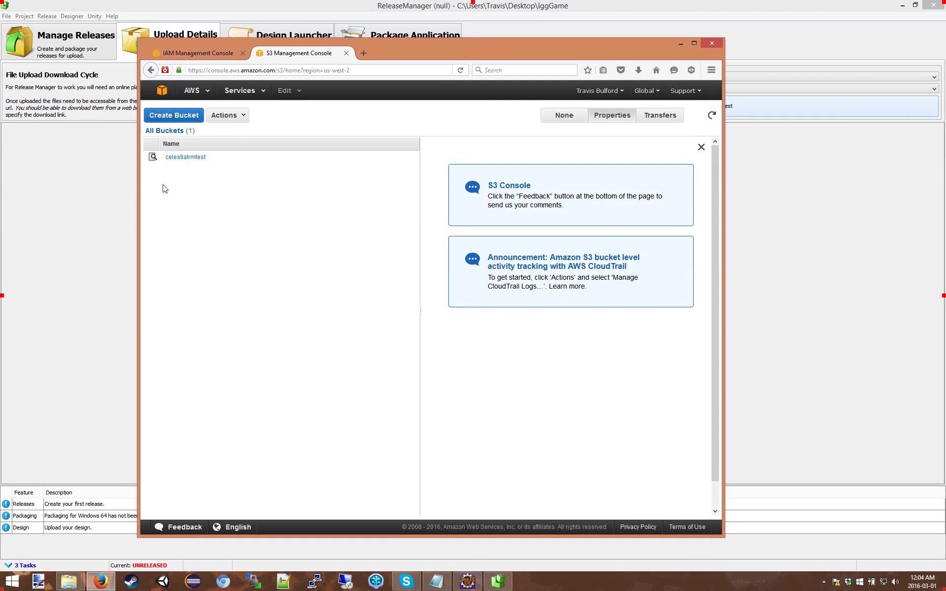
pyautogui.click(783, 232)
pyautogui.click(438, 291)
pyautogui.click(438, 292)
pyautogui.click(302, 245)
# Create an S3 bucket named celestialreleases in the Ireland region.
pyautogui.click(182, 118)
pyautogui.click(367, 277)
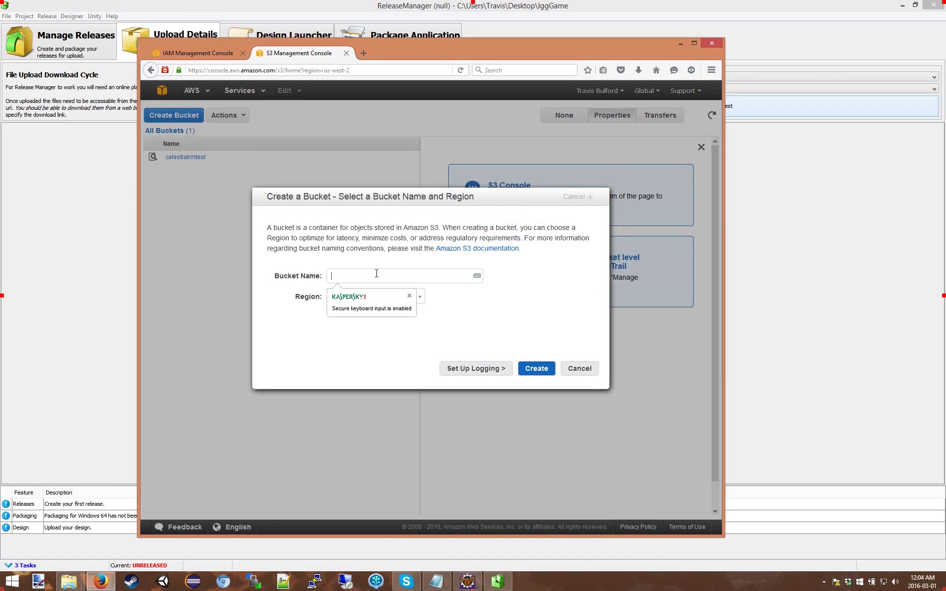
pyautogui.write('celestial')
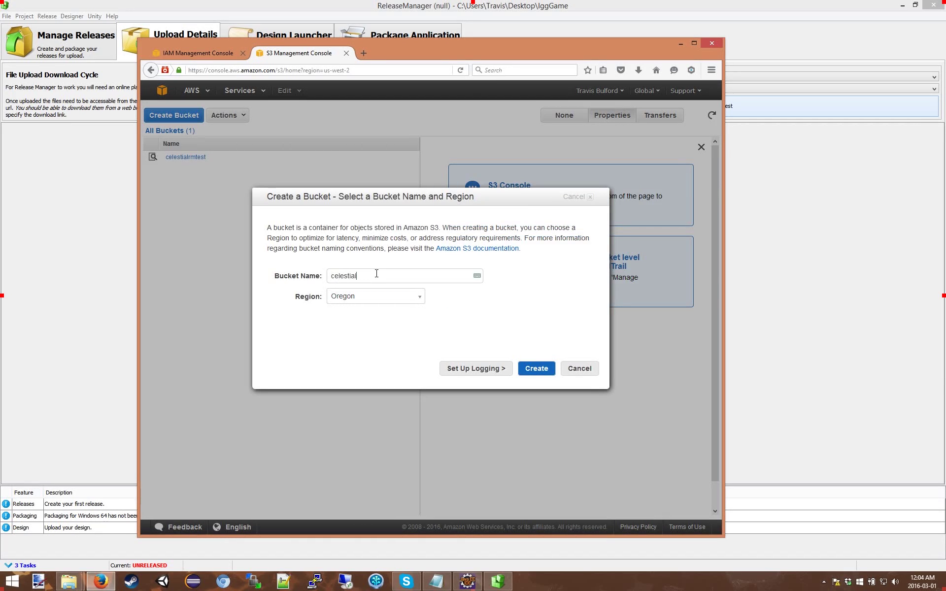
pyautogui.write('releases')
pyautogui.click(419, 298)
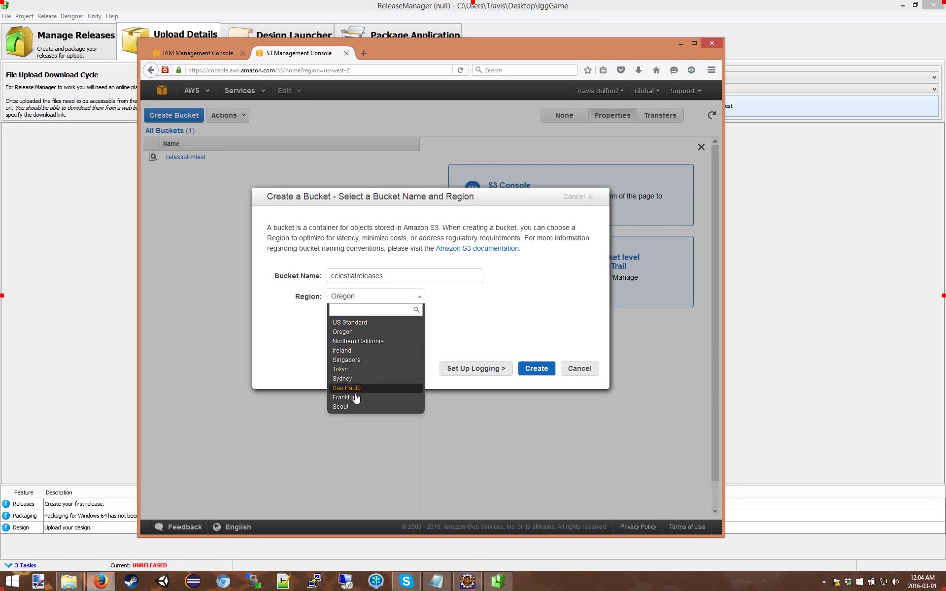
pyautogui.click(350, 353)
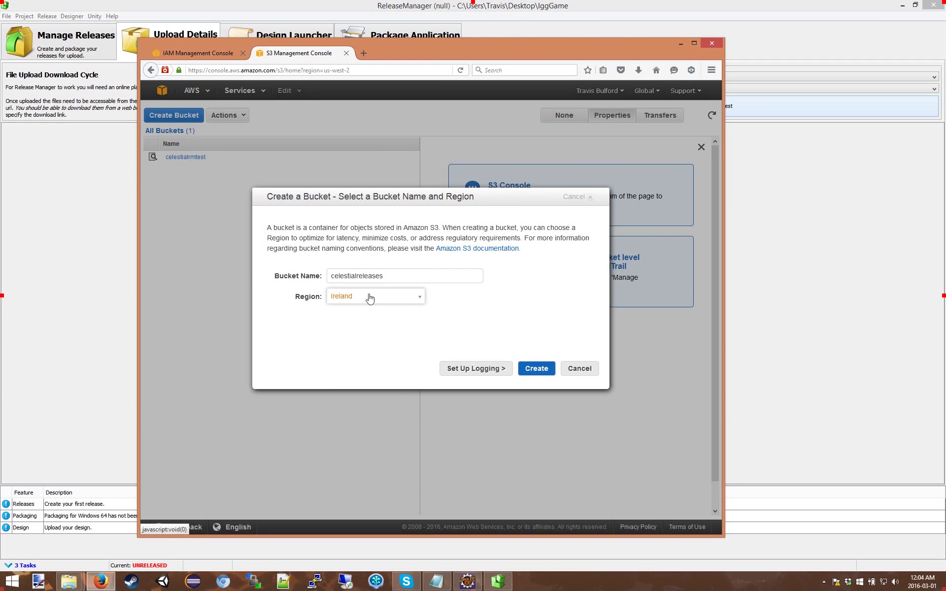
pyautogui.click(542, 367)
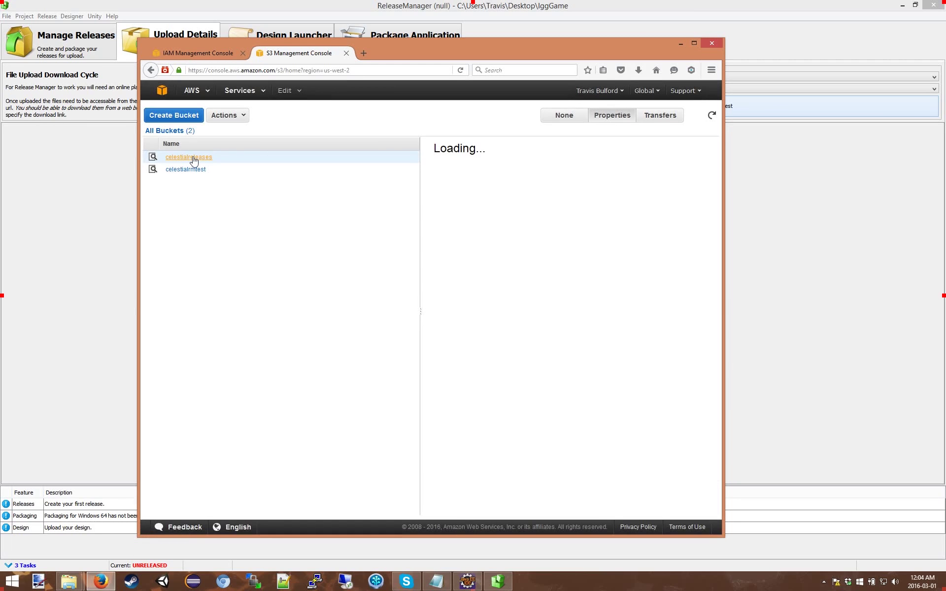
# Return to ReleaseManager, refresh the wizard's bucket list, select celestialreleases and continue to the S3 folder page.
pyautogui.click(561, 5)
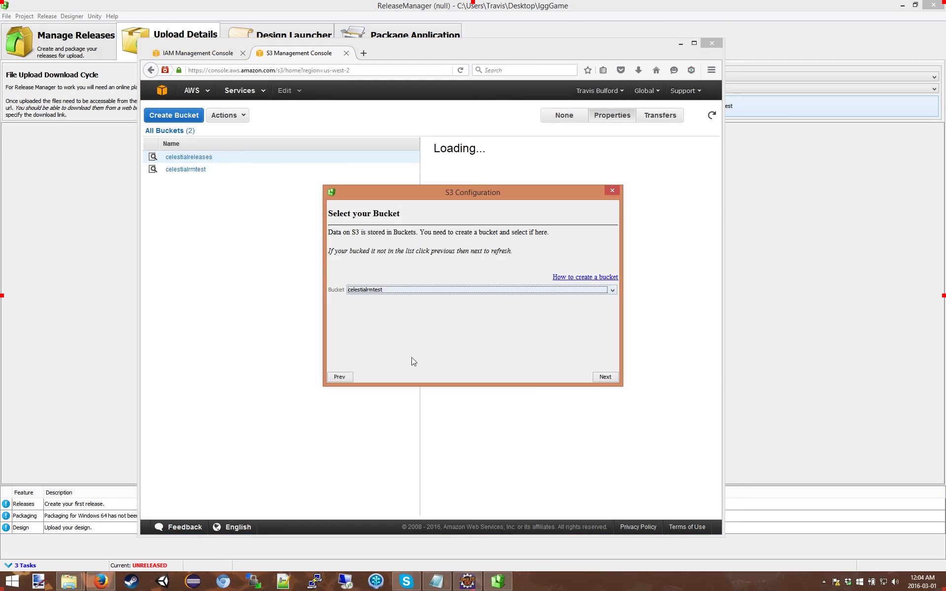
pyautogui.click(378, 290)
pyautogui.click(377, 301)
pyautogui.click(340, 376)
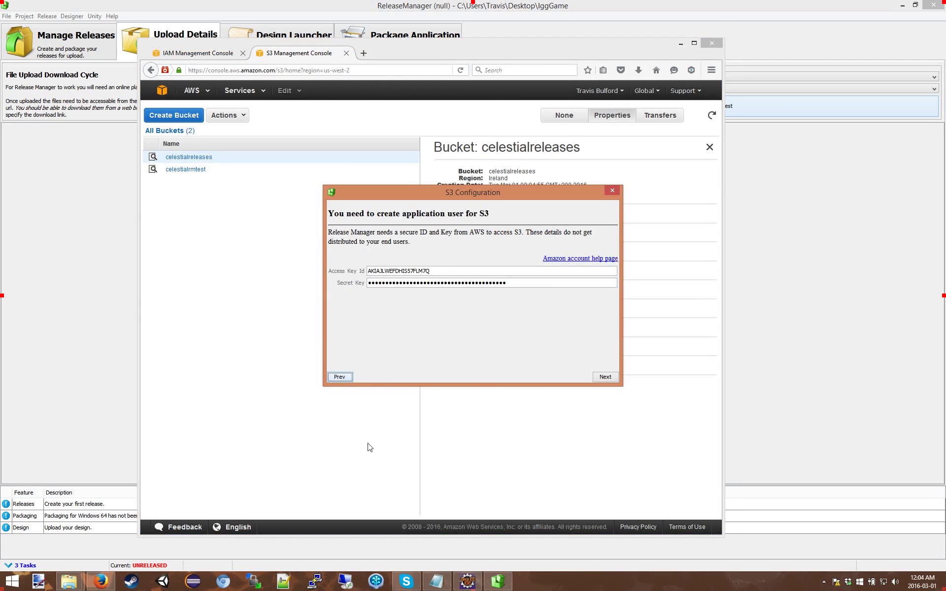
pyautogui.click(606, 377)
pyautogui.click(381, 291)
pyautogui.click(381, 299)
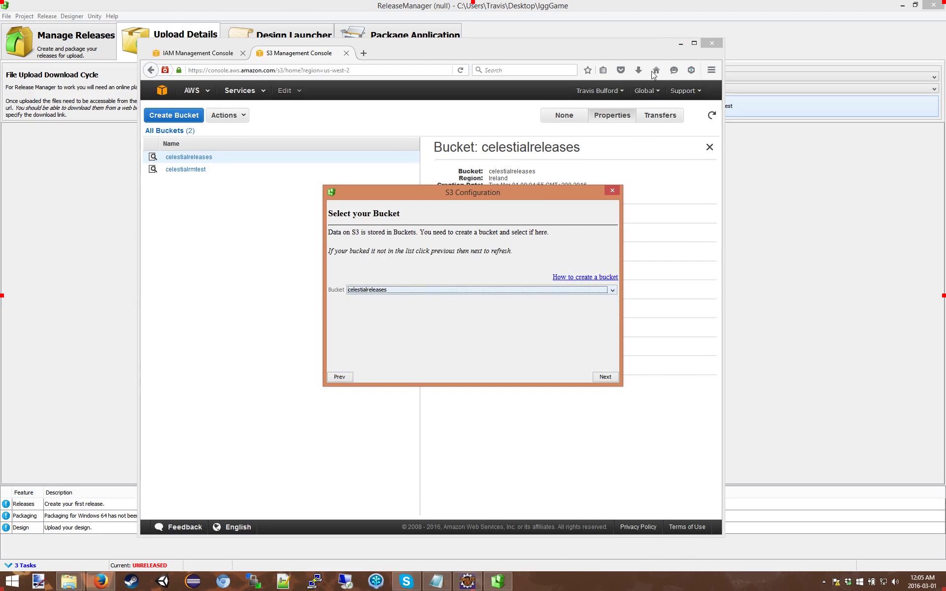
pyautogui.click(681, 43)
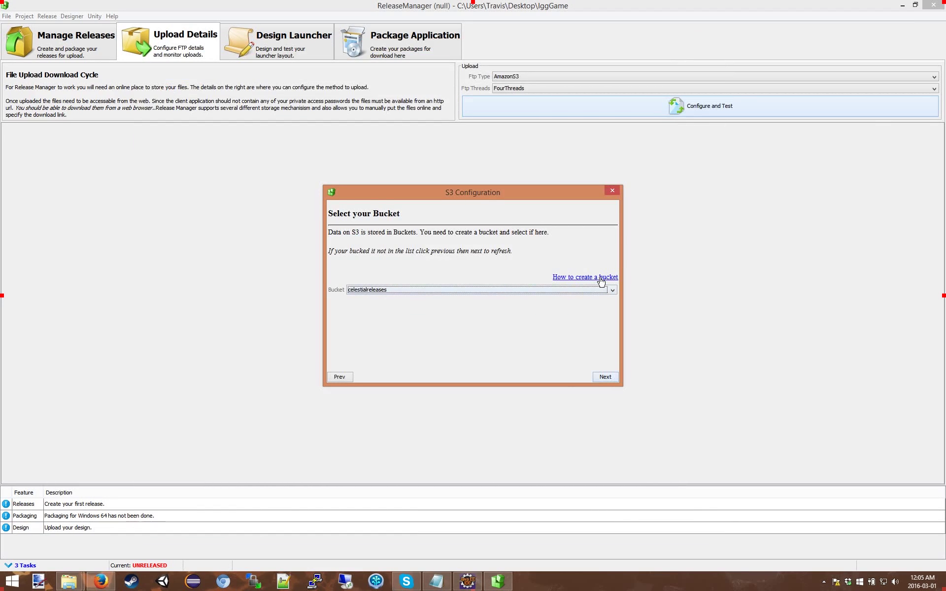
pyautogui.click(606, 376)
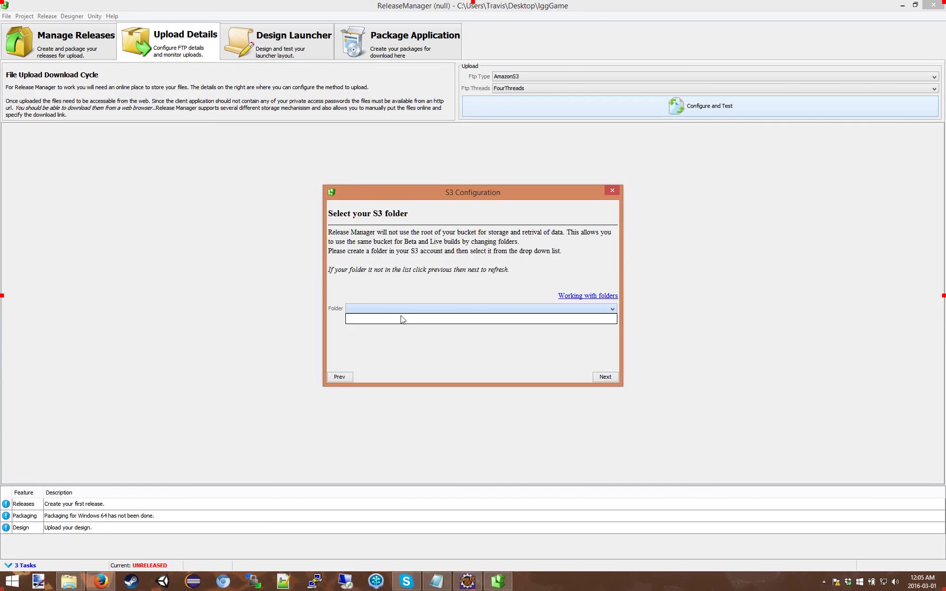
# Open the wizard's help on working with folders, switch to the S3 Management Console in Firefox and open the celestialreleases bucket.
pyautogui.click(406, 311)
pyautogui.click(588, 296)
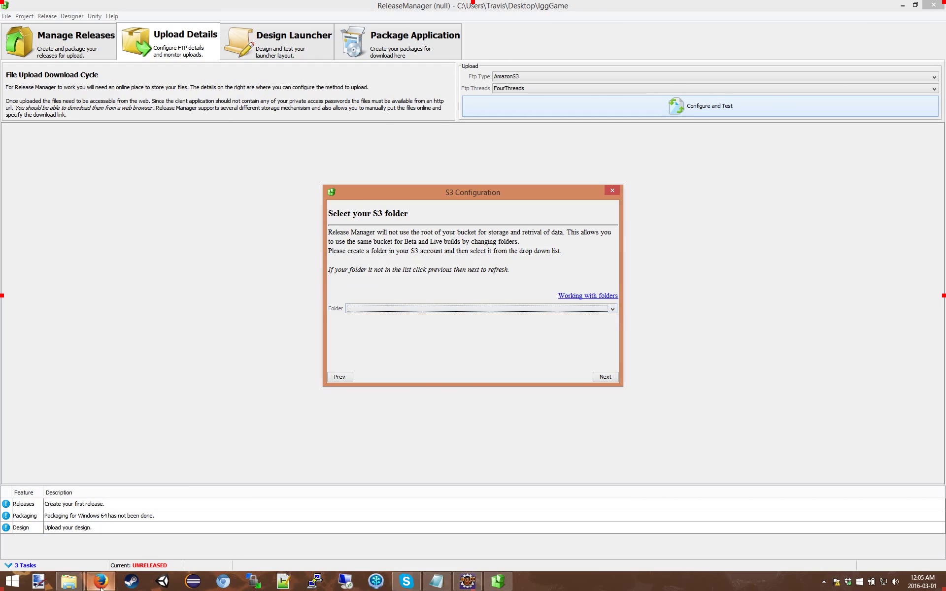
pyautogui.click(295, 55)
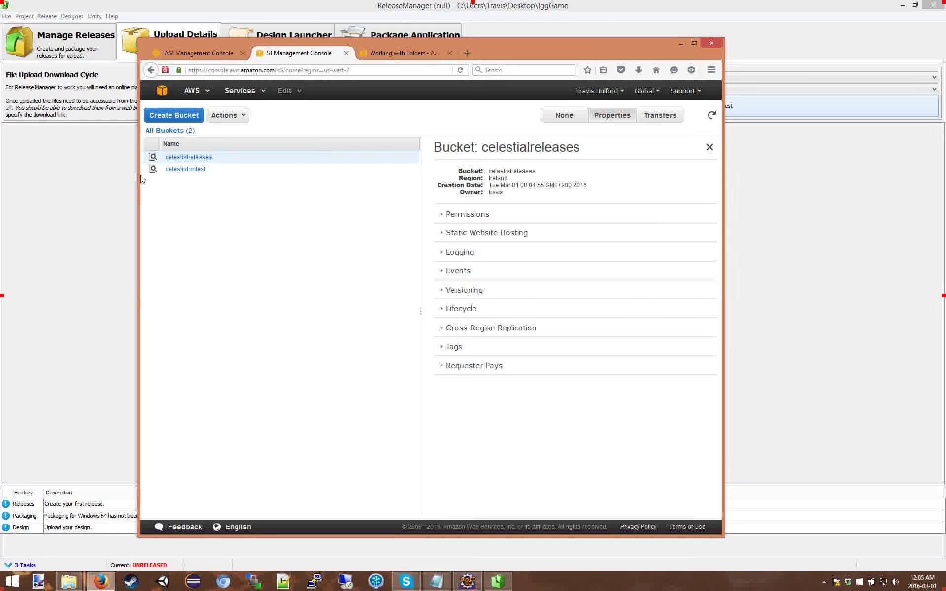
pyautogui.click(188, 158)
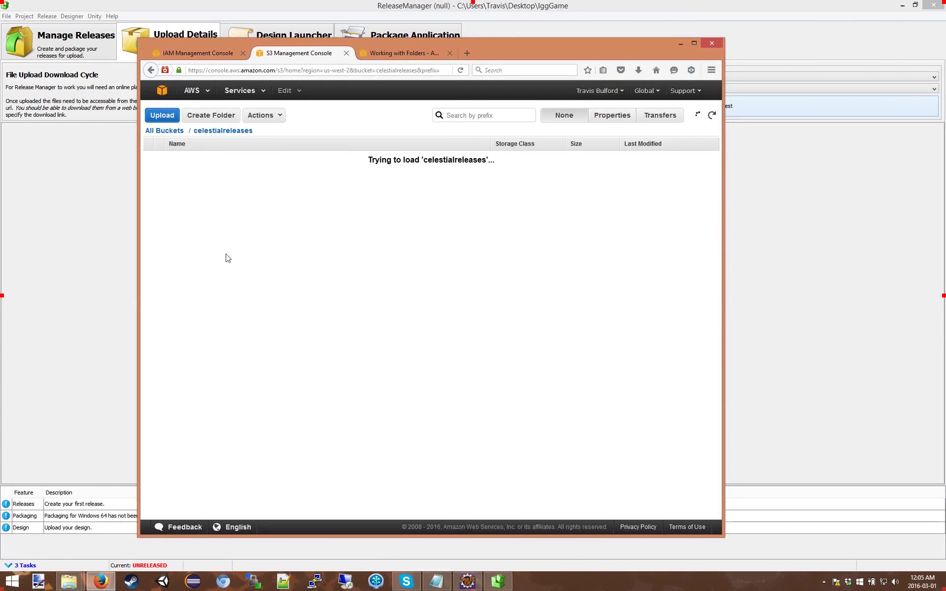
# Create a folder named igggame in the celestialreleases bucket and open it.
pyautogui.rightClick(262, 180)
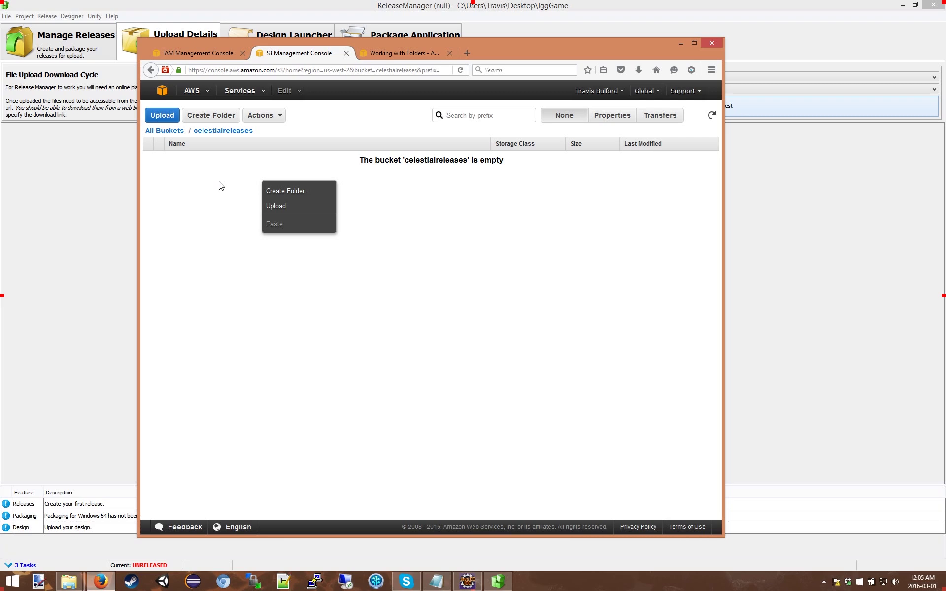
pyautogui.click(284, 195)
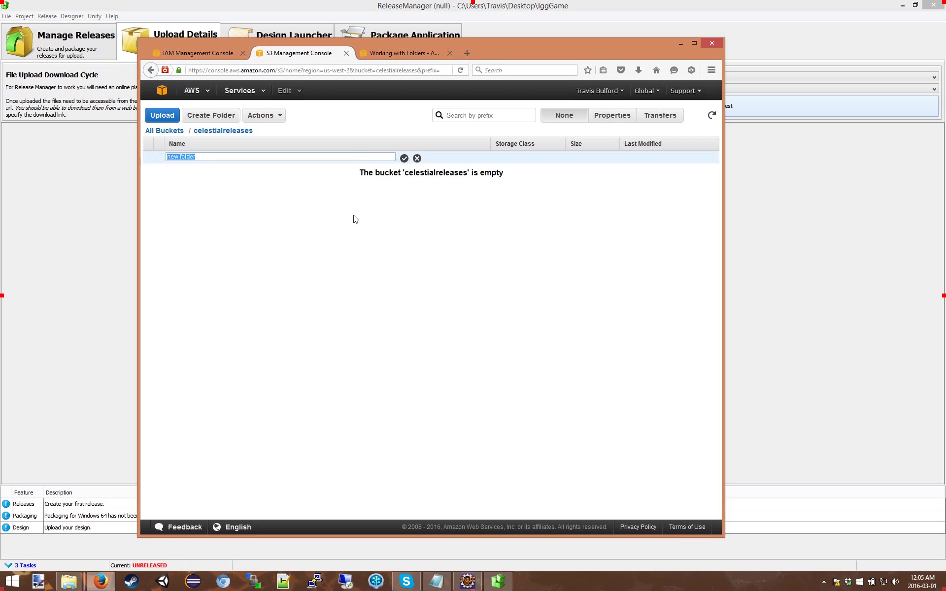
pyautogui.write('IggGame')
pyautogui.press('BackSpace')
pyautogui.press('BackSpace')
pyautogui.press('BackSpace')
pyautogui.press('BackSpace')
pyautogui.press('BackSpace')
pyautogui.press('BackSpace')
pyautogui.press('BackSpace')
pyautogui.write('igggame')
pyautogui.click(404, 158)
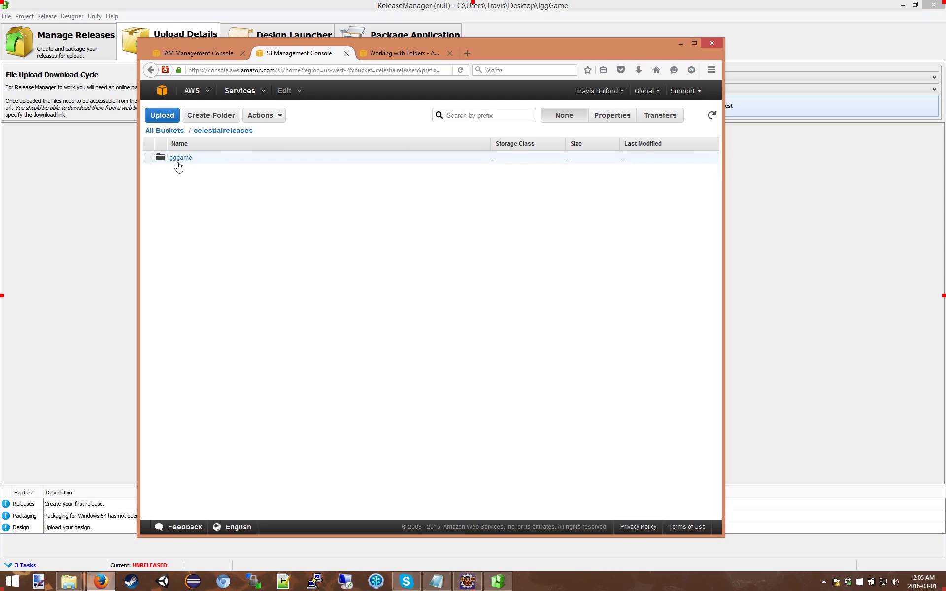
pyautogui.click(180, 159)
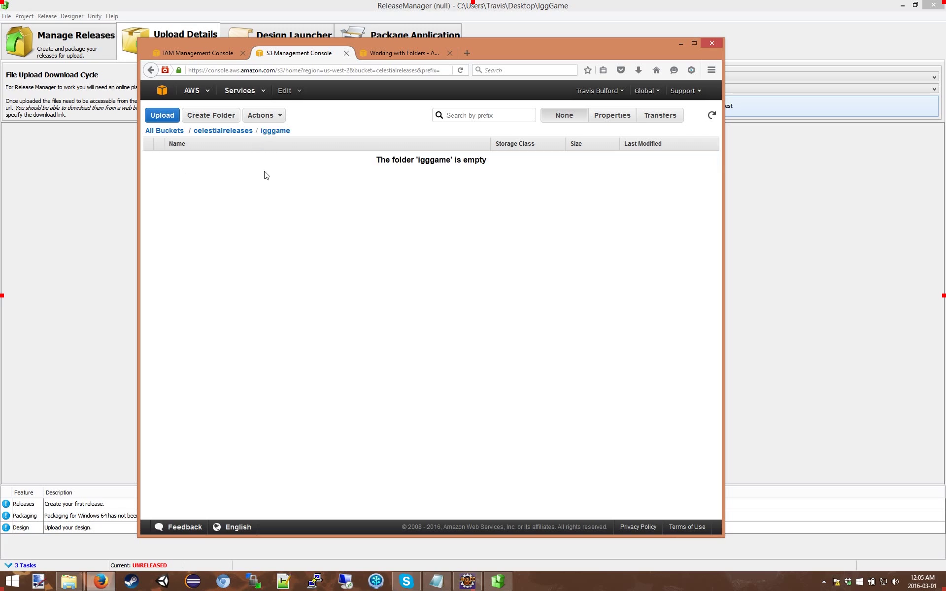
# Return to ReleaseManager, refresh the wizard's folder list, select igggame as the S3 folder and minimize the browser.
pyautogui.click(416, 2)
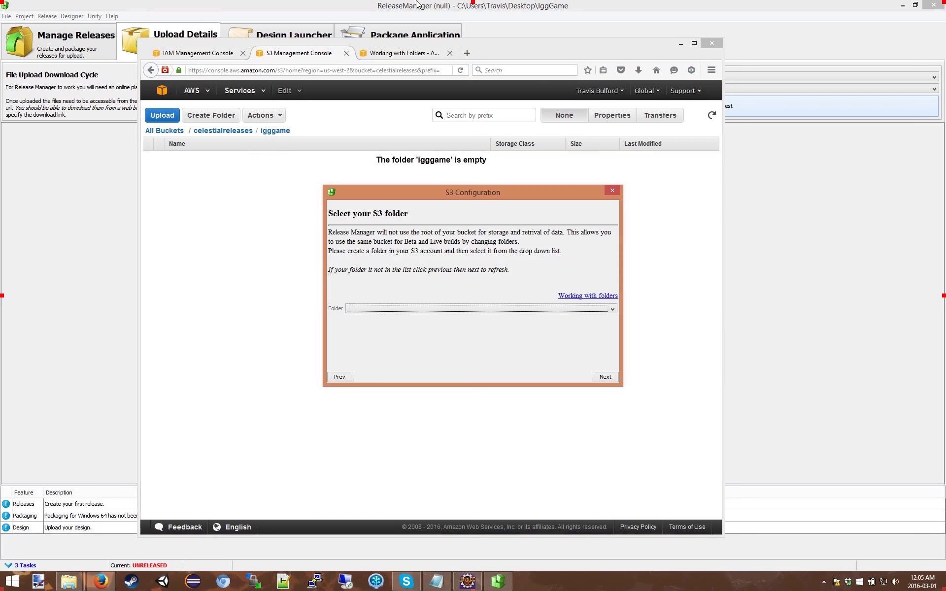
pyautogui.click(513, 310)
pyautogui.click(513, 311)
pyautogui.click(340, 377)
pyautogui.click(595, 377)
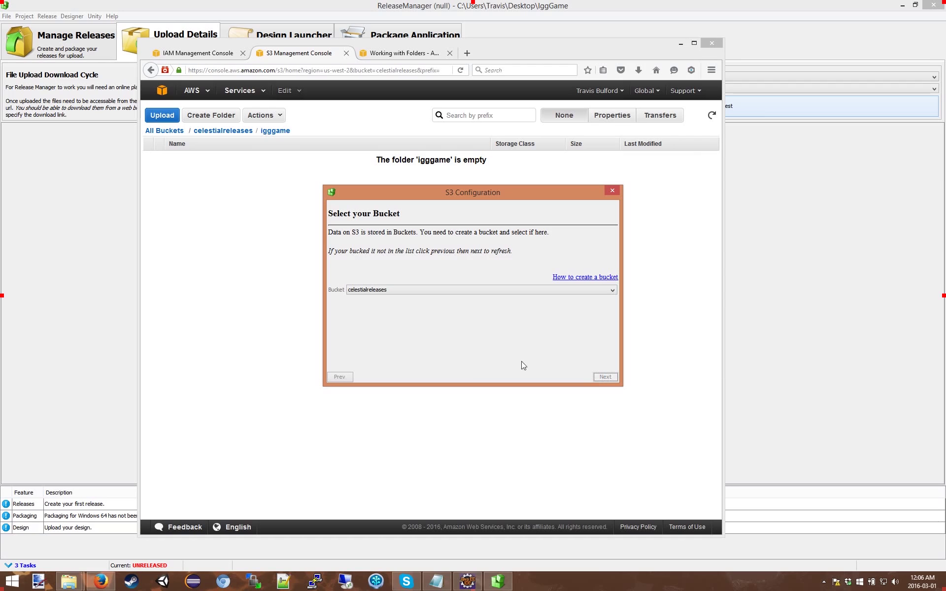
pyautogui.click(390, 309)
pyautogui.click(387, 312)
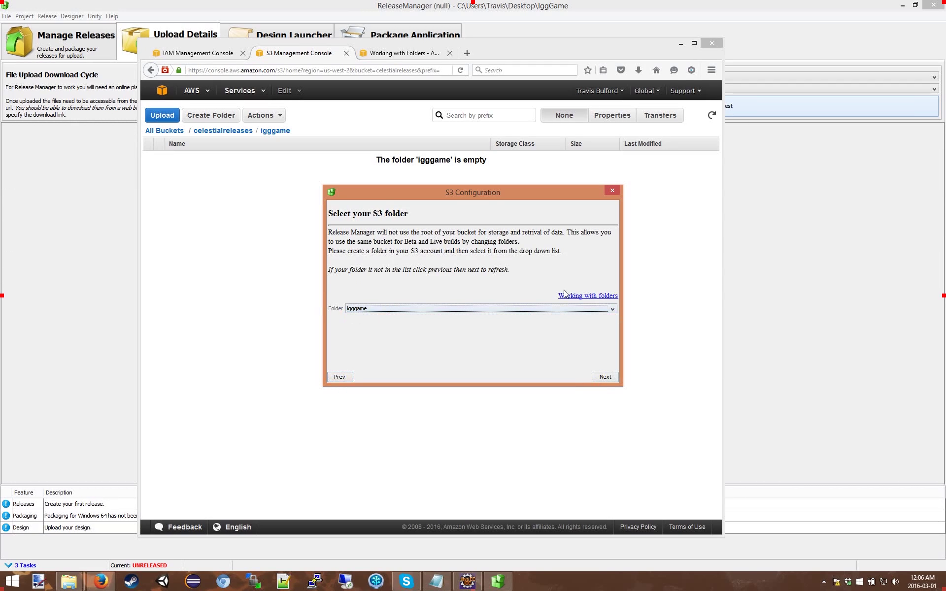
pyautogui.click(680, 43)
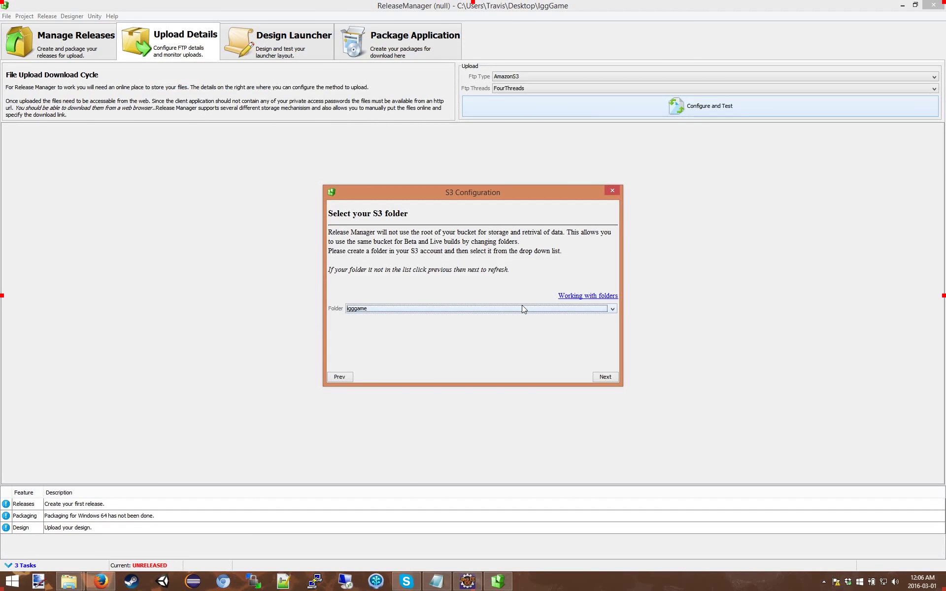
# Accept the calculated download URL, run the S3 connection test and finish the S3 configuration.
pyautogui.click(605, 377)
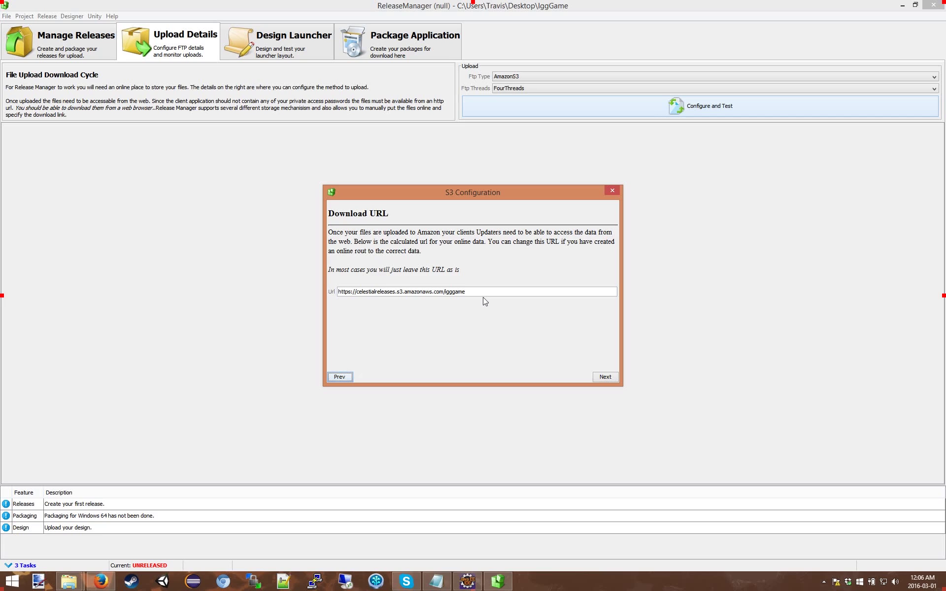
pyautogui.click(604, 377)
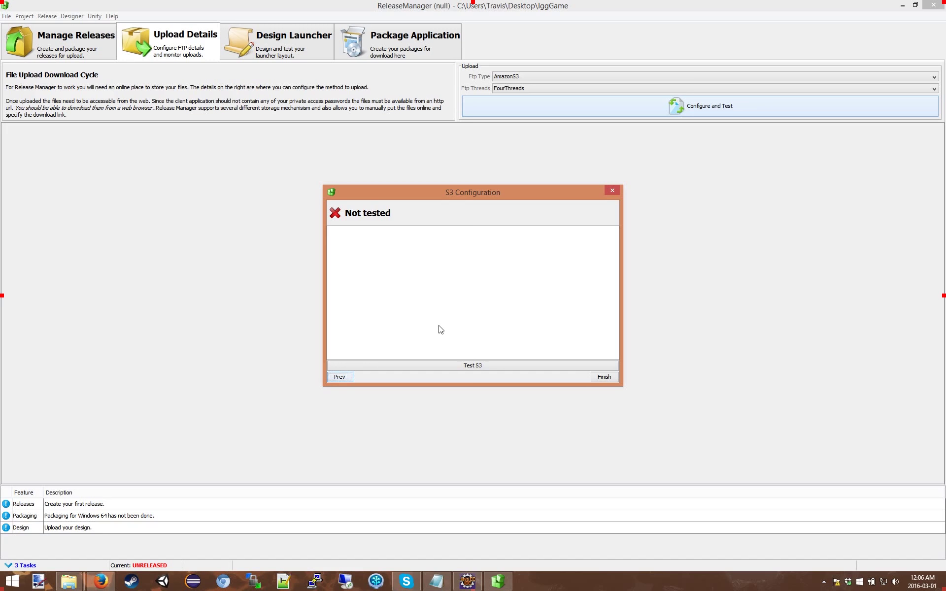
pyautogui.click(476, 371)
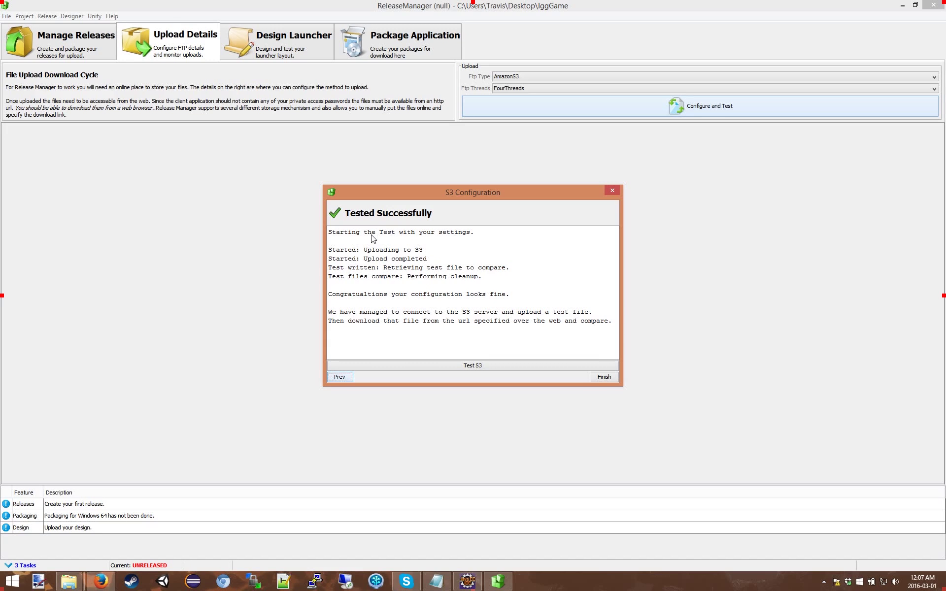
pyautogui.click(605, 380)
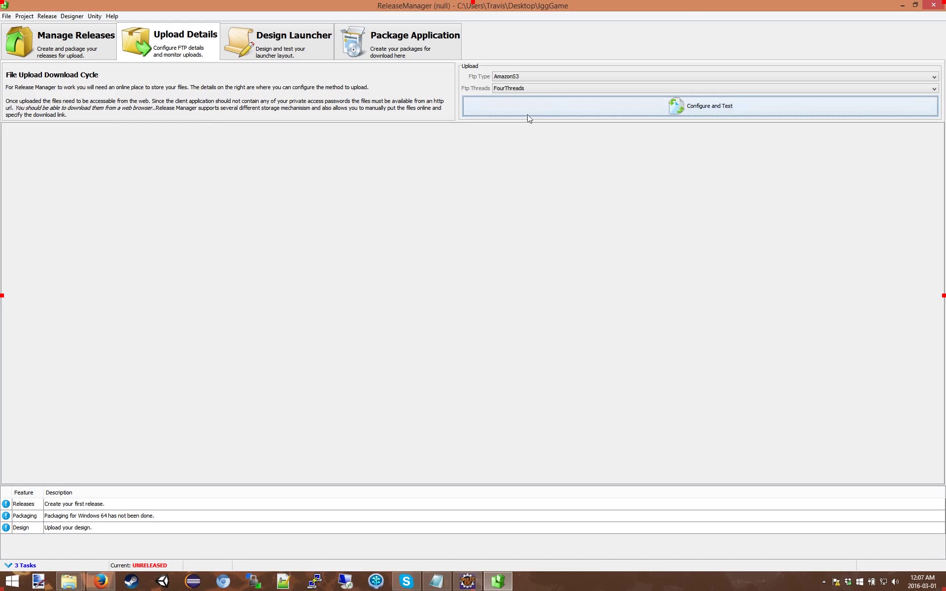